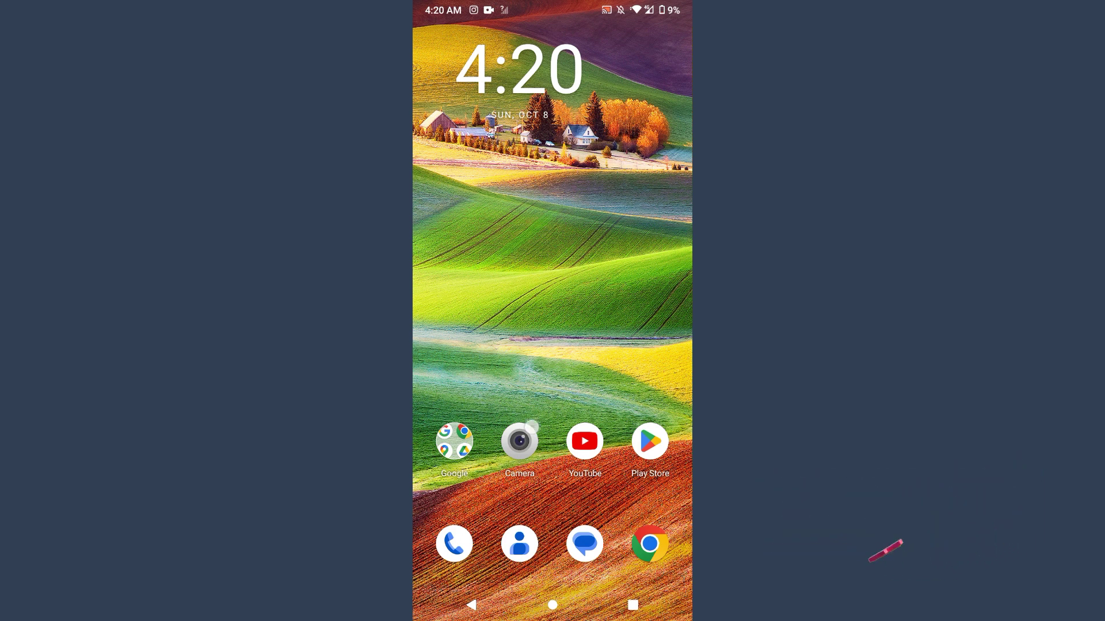
# Launch Discord from the second home screen page into the Mushroom direct message.
pyautogui.moveTo(648, 346); pyautogui.dragTo(449, 345)
pyautogui.click(653, 132)
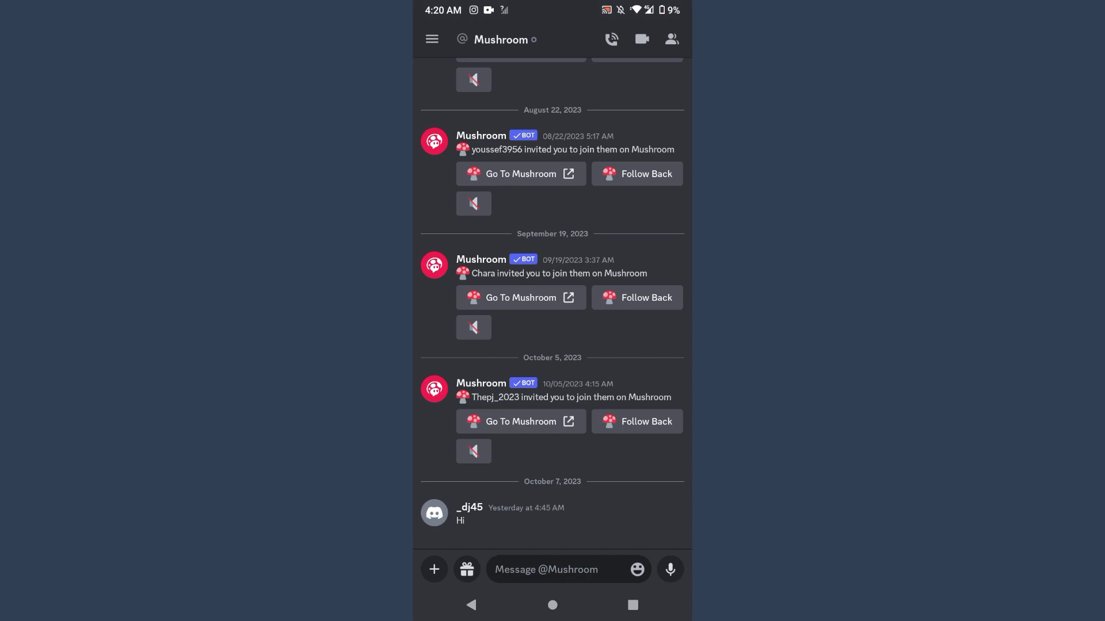
pyautogui.click(431, 39)
# Switch from the server list to Dj45's server and show its server options panel.
pyautogui.click(432, 40)
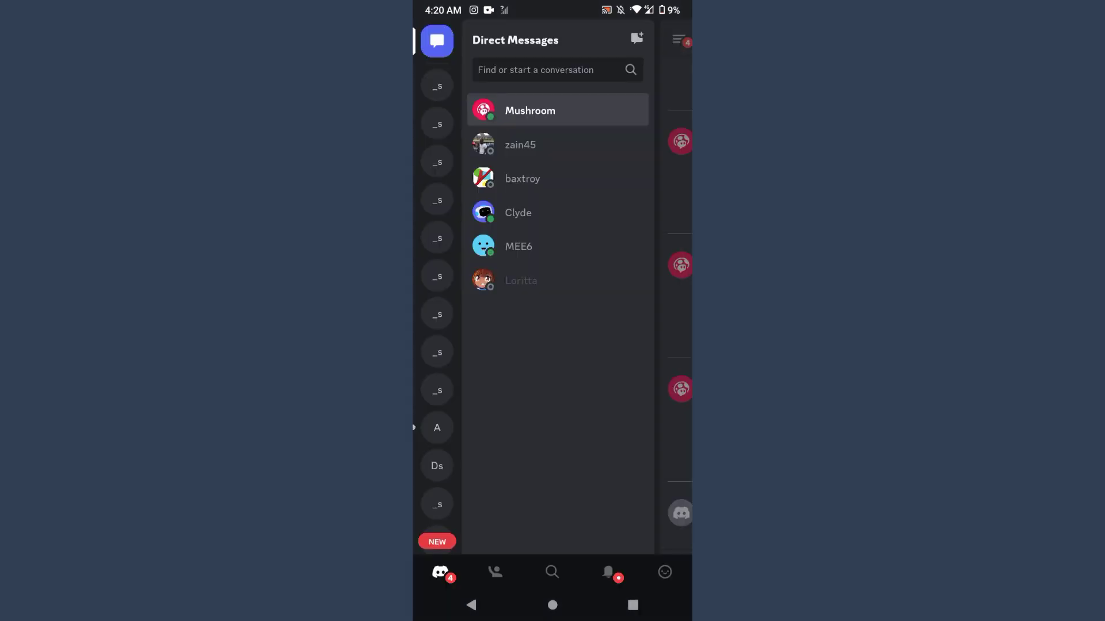
pyautogui.scroll(-4, 436, 310)
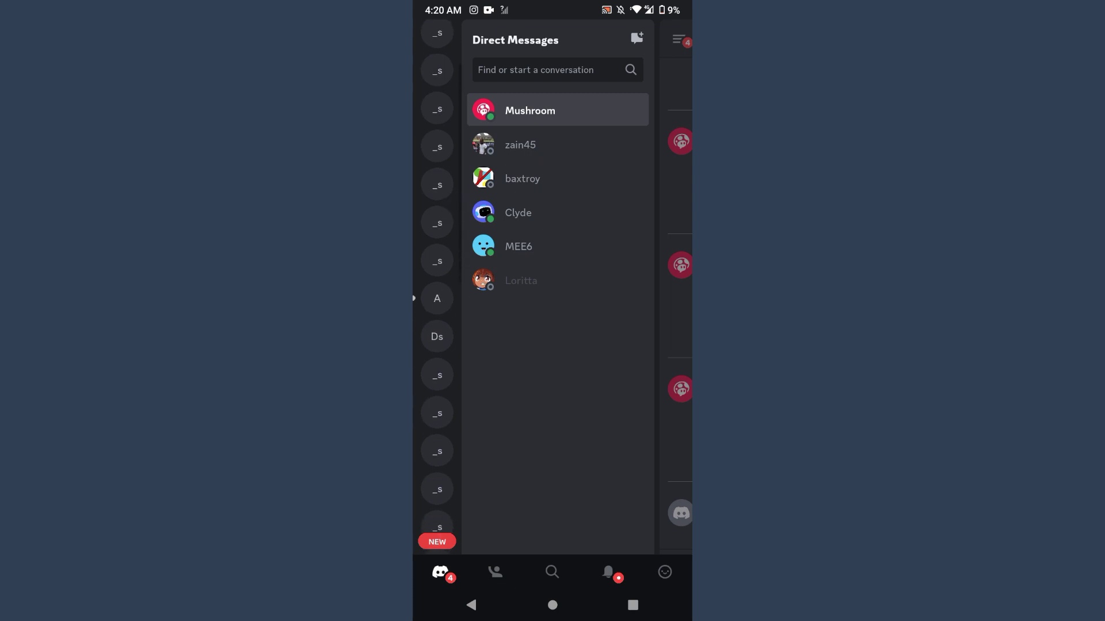
pyautogui.scroll(-2, 444, 276)
pyautogui.click(438, 216)
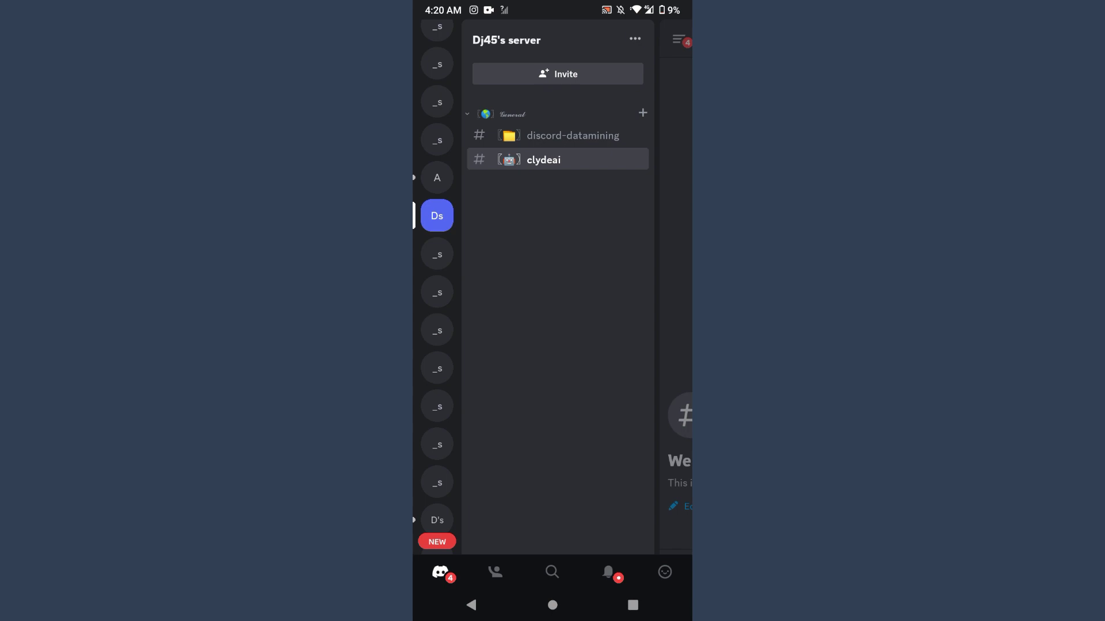
pyautogui.click(635, 40)
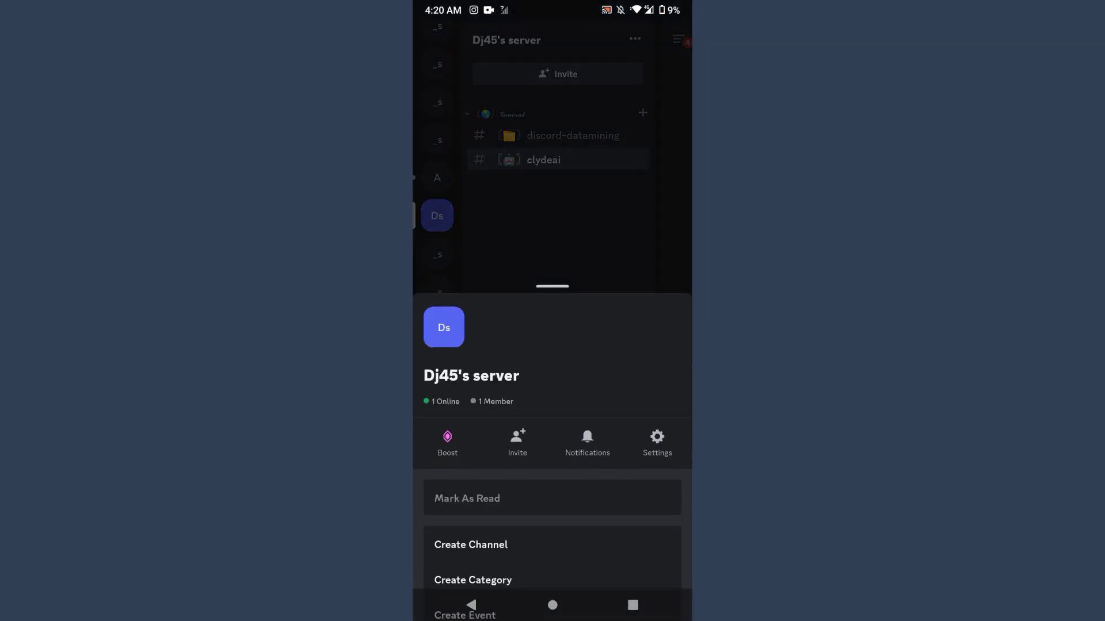
# Expand Dj45's server options sheet to reveal all choices, down to Copy Server ID.
pyautogui.moveTo(627, 534); pyautogui.dragTo(627, 362)
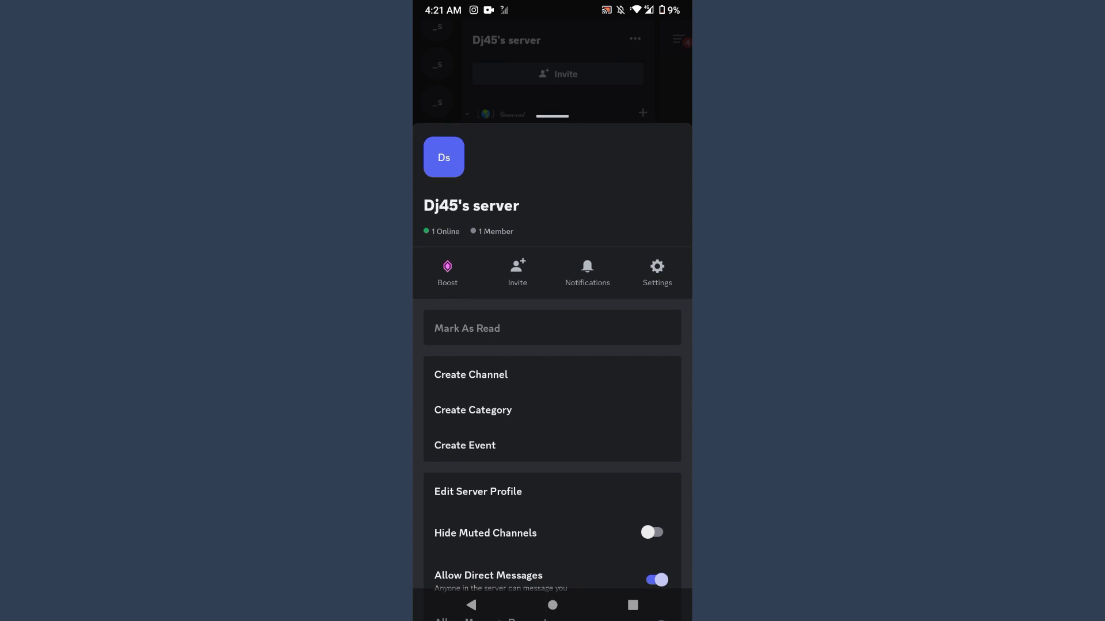
pyautogui.scroll(-2, 620, 405)
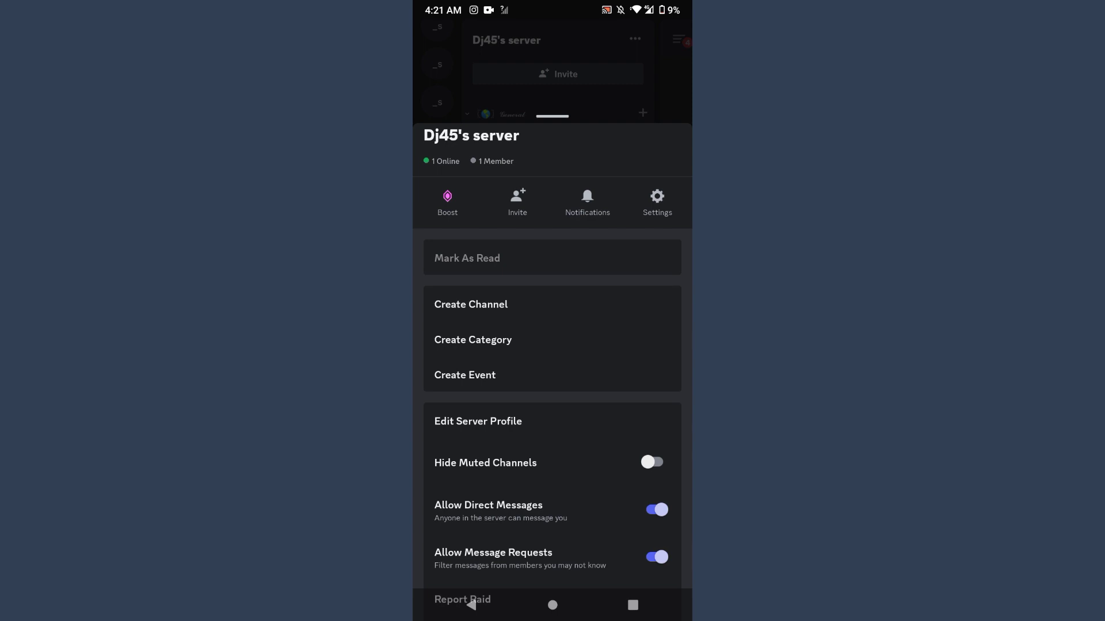
pyautogui.scroll(-3, 623, 385)
pyautogui.scroll(-1, 620, 431)
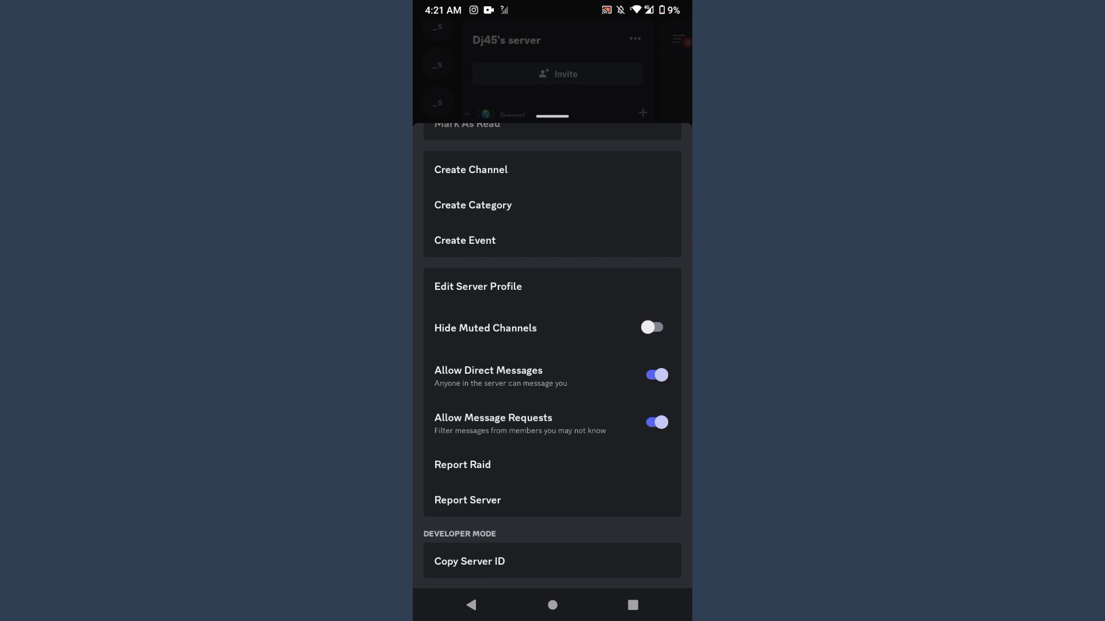
pyautogui.scroll(5, 552, 345)
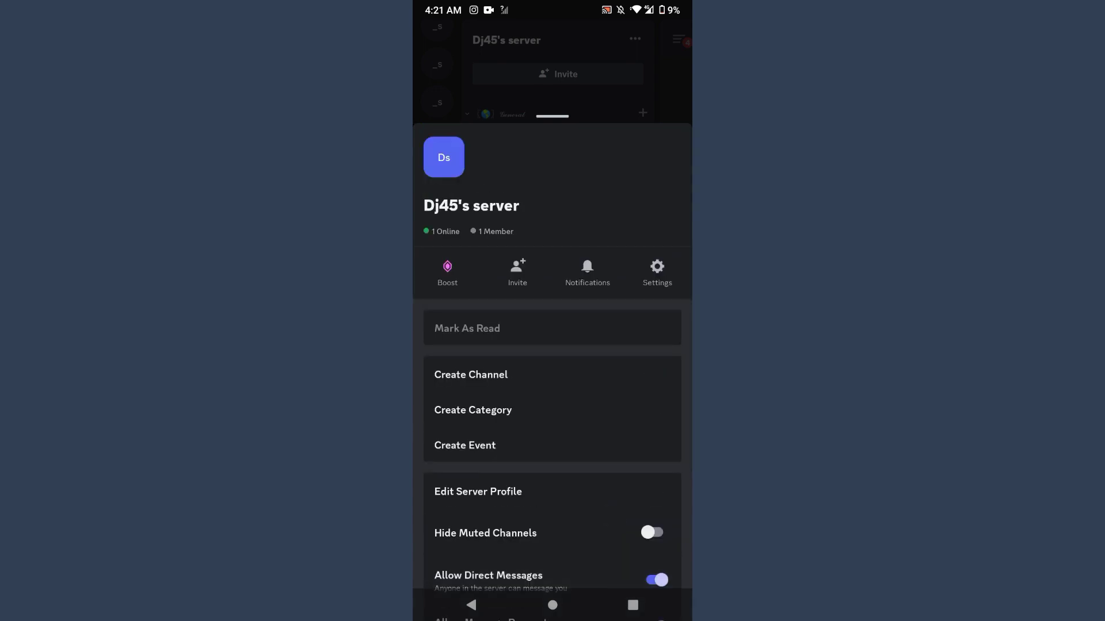